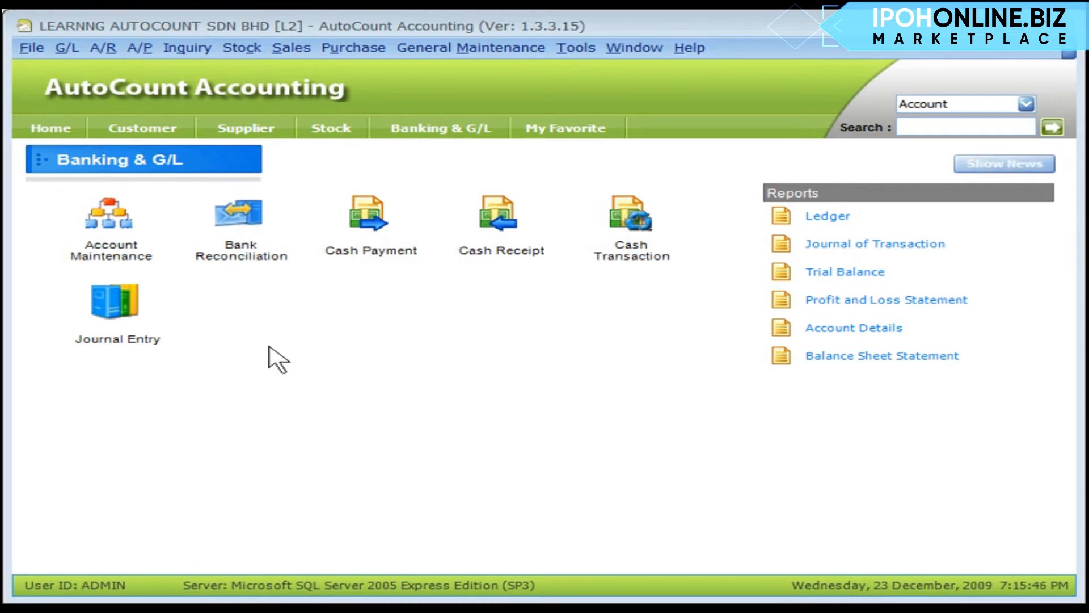
- Open the Cash Book entry window and bring up its cash transaction list alongside the Banking & G/L shortcuts
click(66, 49)
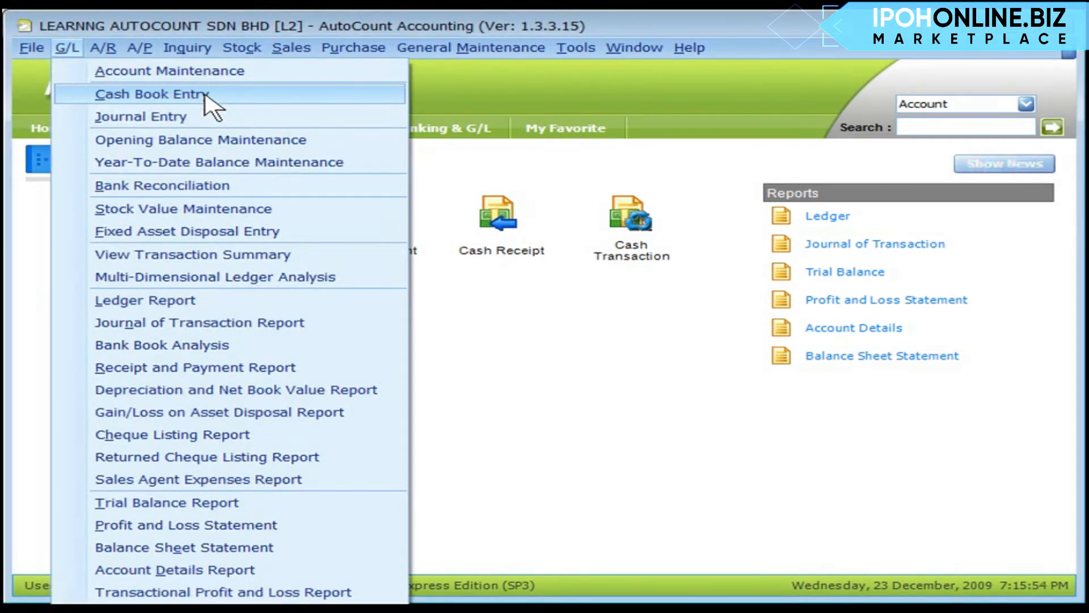
click(206, 97)
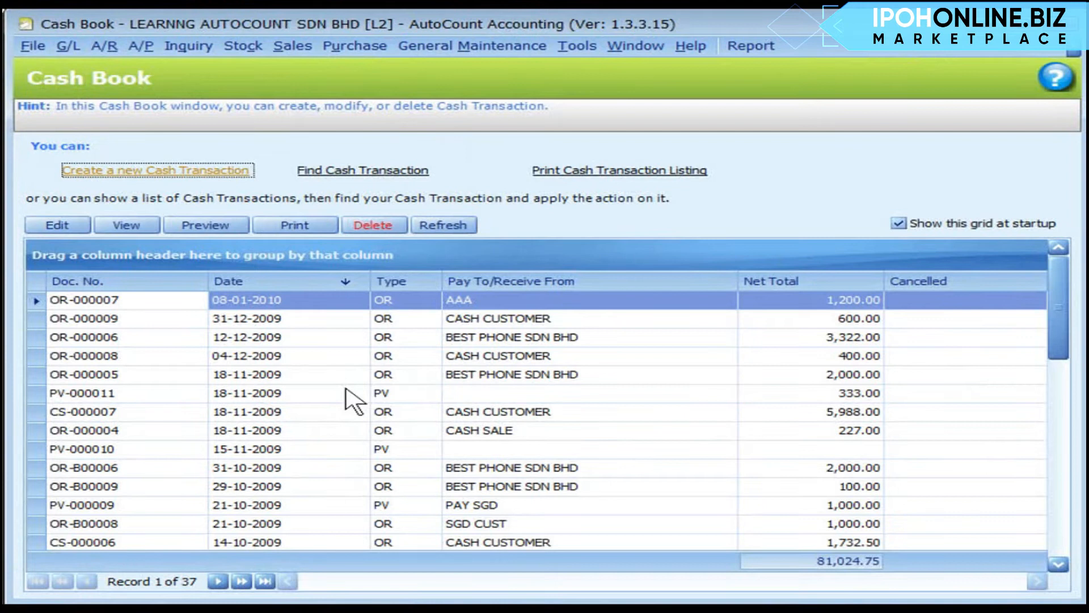
drag(721, 23, 791, 373)
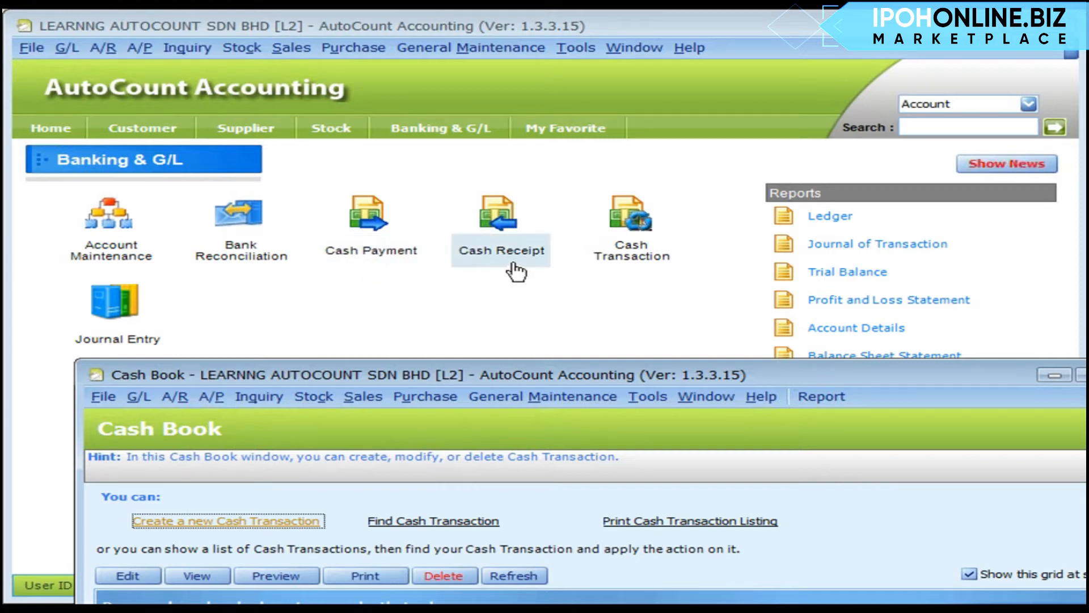
click(638, 269)
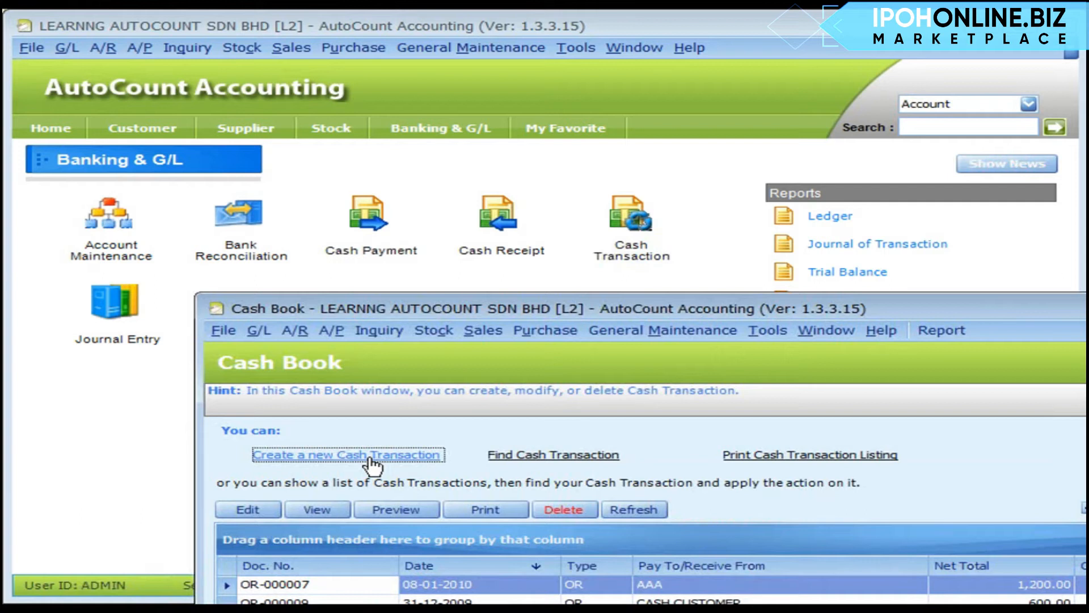
- Create a new cash transaction as a receipt voucher
click(396, 461)
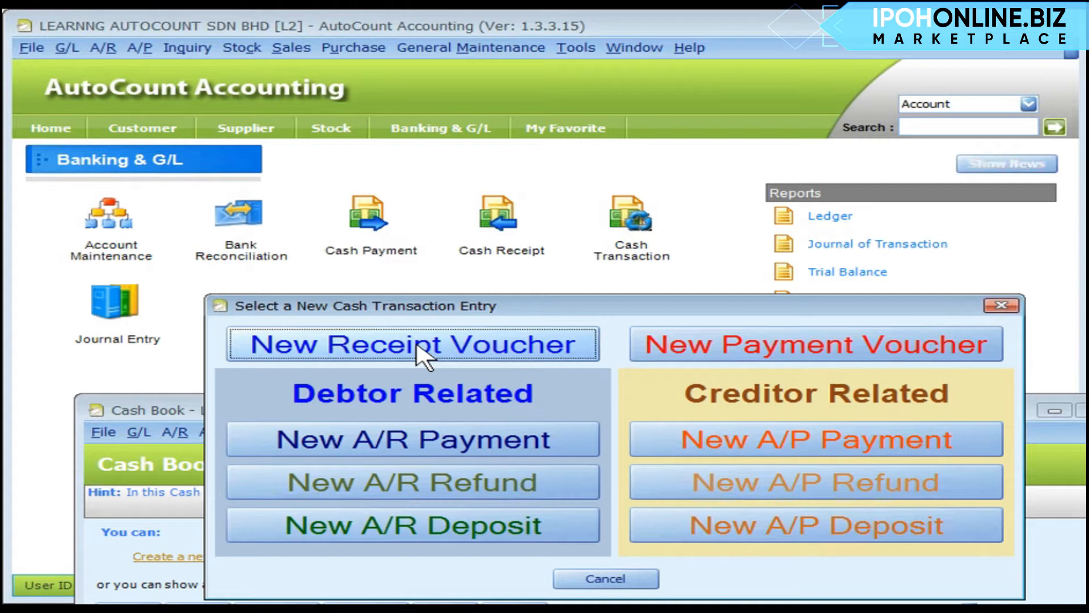
click(506, 227)
click(776, 348)
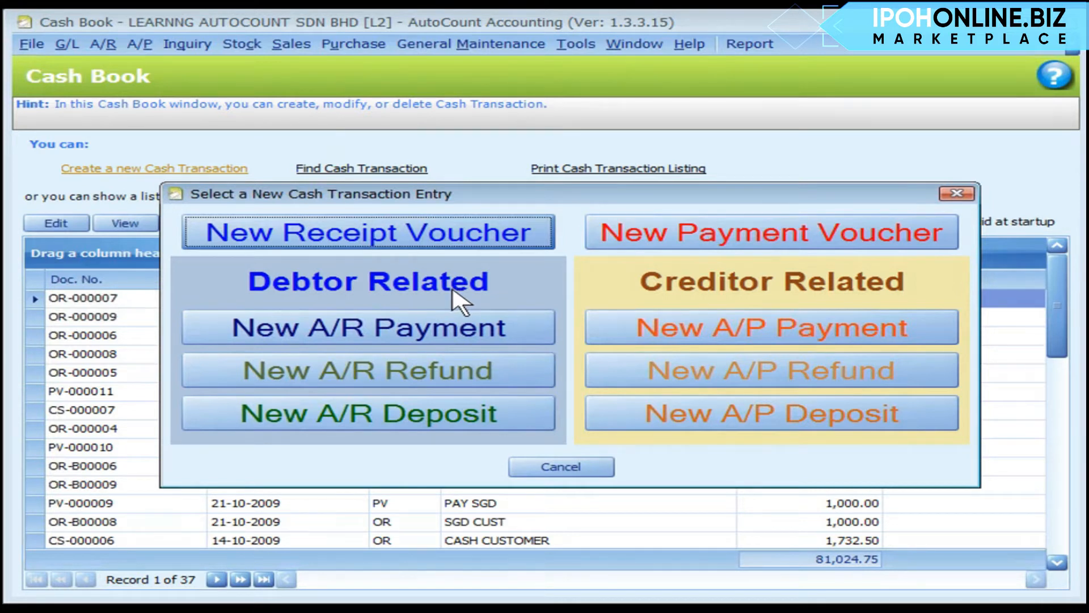
click(721, 294)
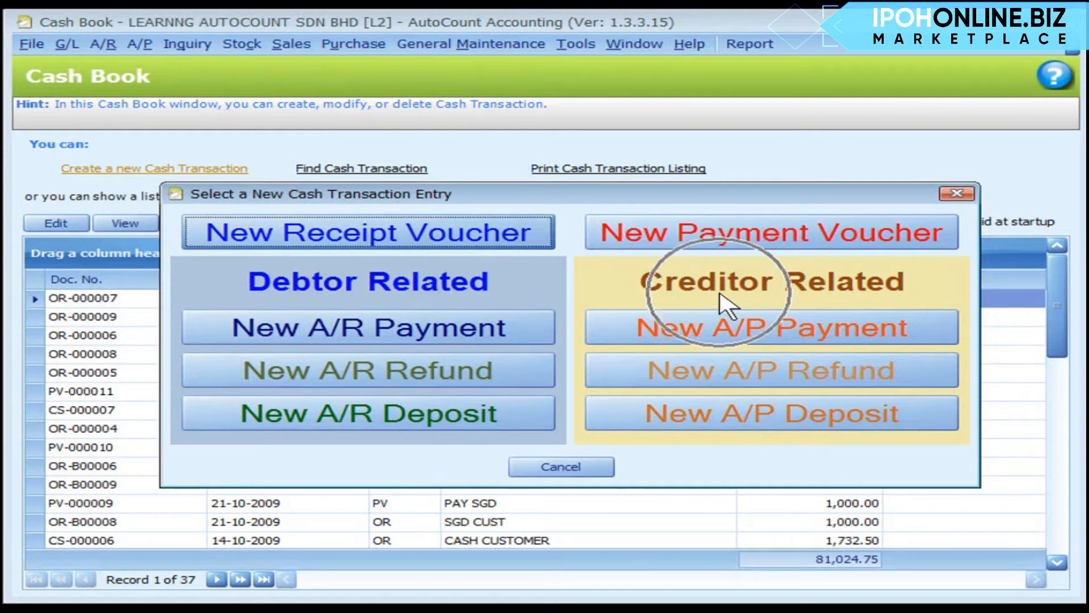
click(425, 238)
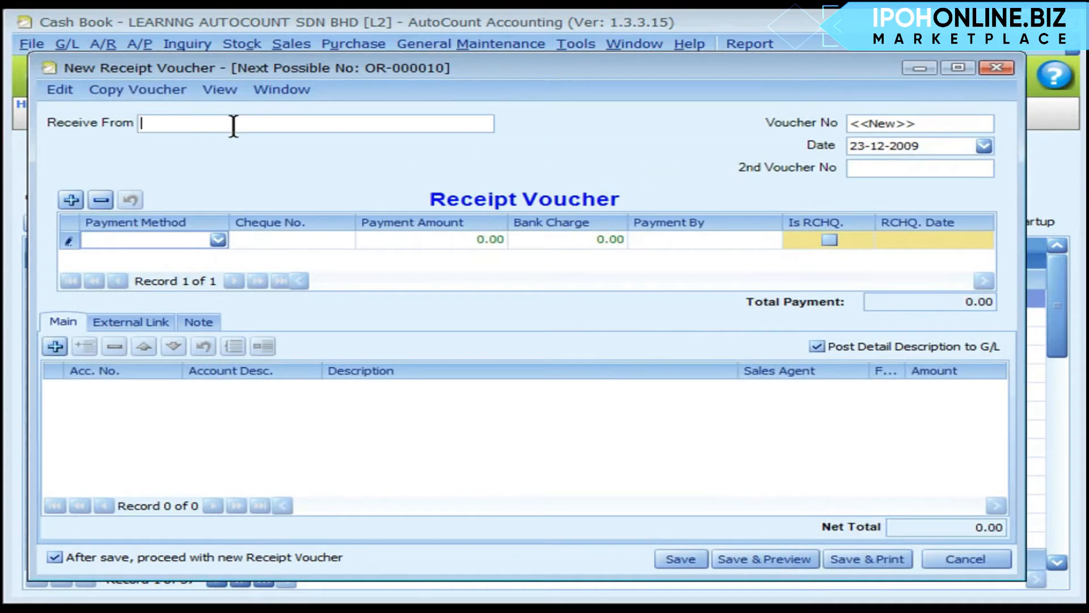
- Enter the payer's name in Receive From and record a CASH payment of 2,000.00
text(PETER)
click(174, 239)
click(172, 277)
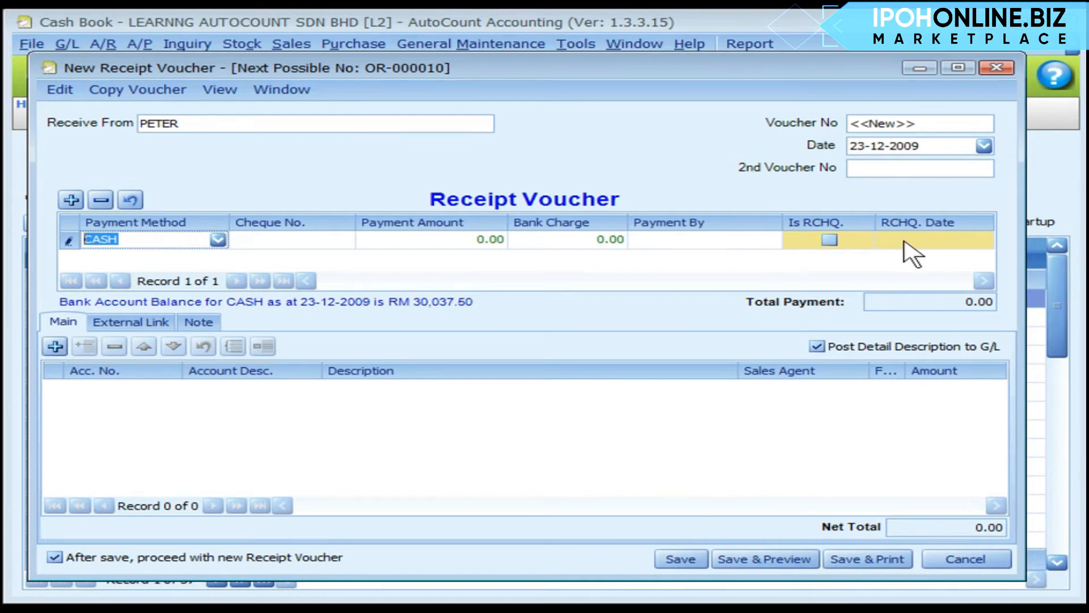
click(397, 235)
text(2000)
key(Return)
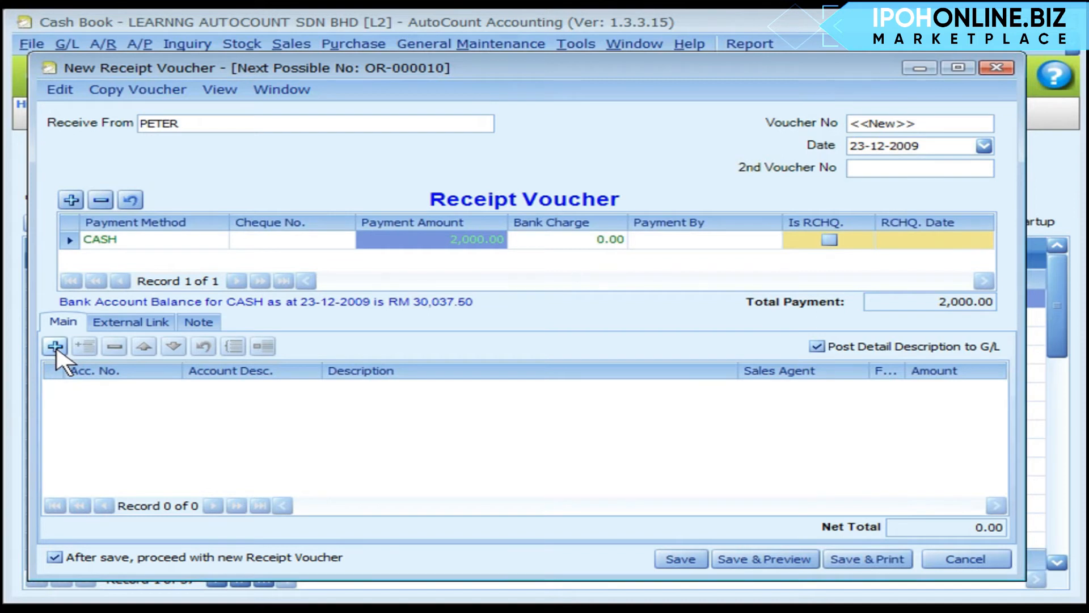
- Add a detail line to the receipt voucher for the RENTAL RECEIVED account with description RENTAL 12/2009
click(56, 347)
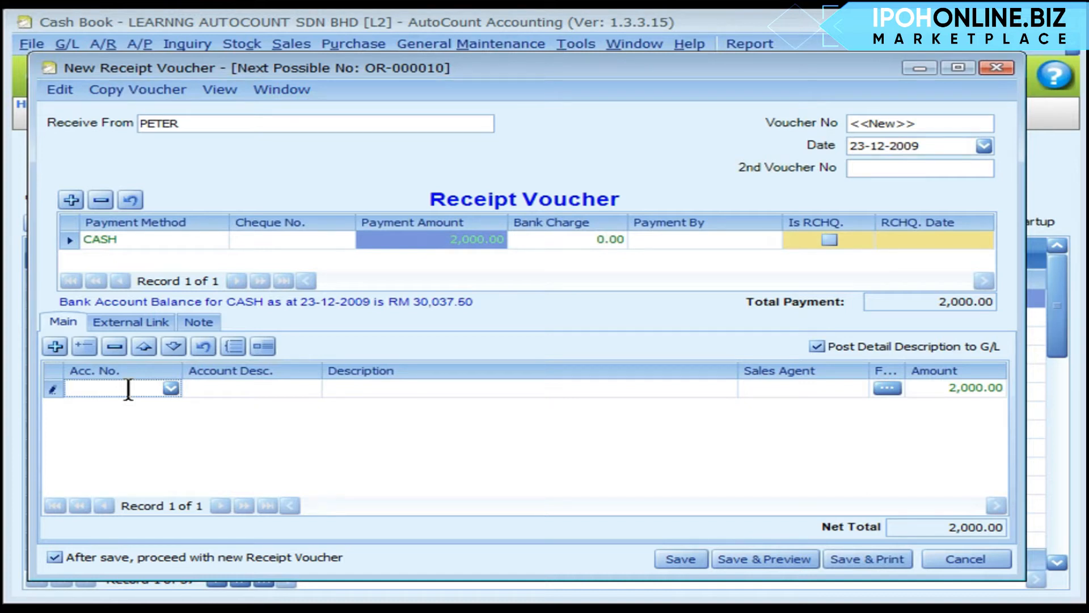
text(rent)
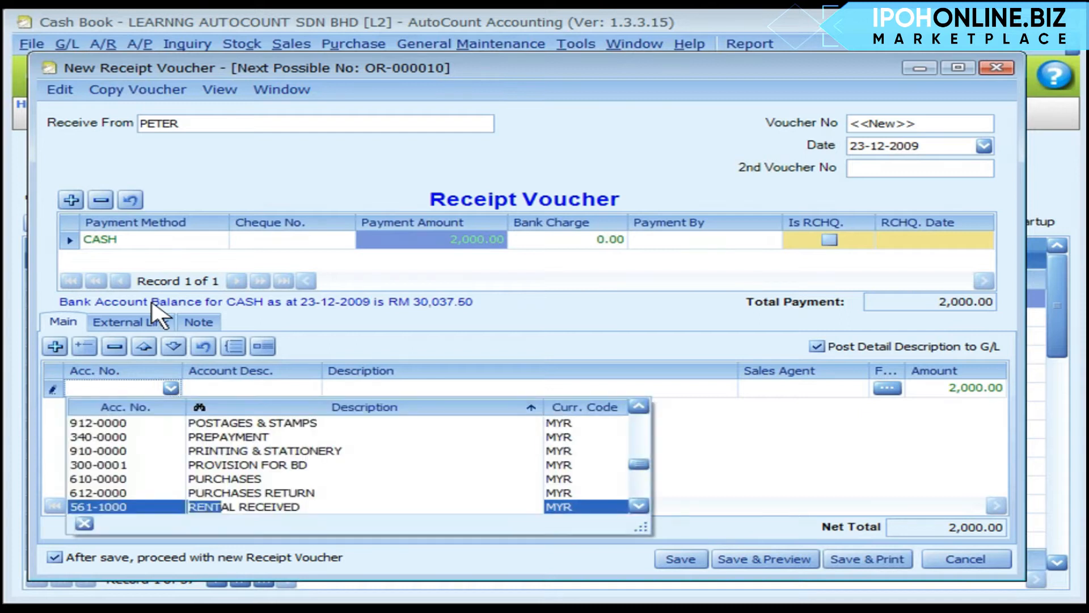
key(Return)
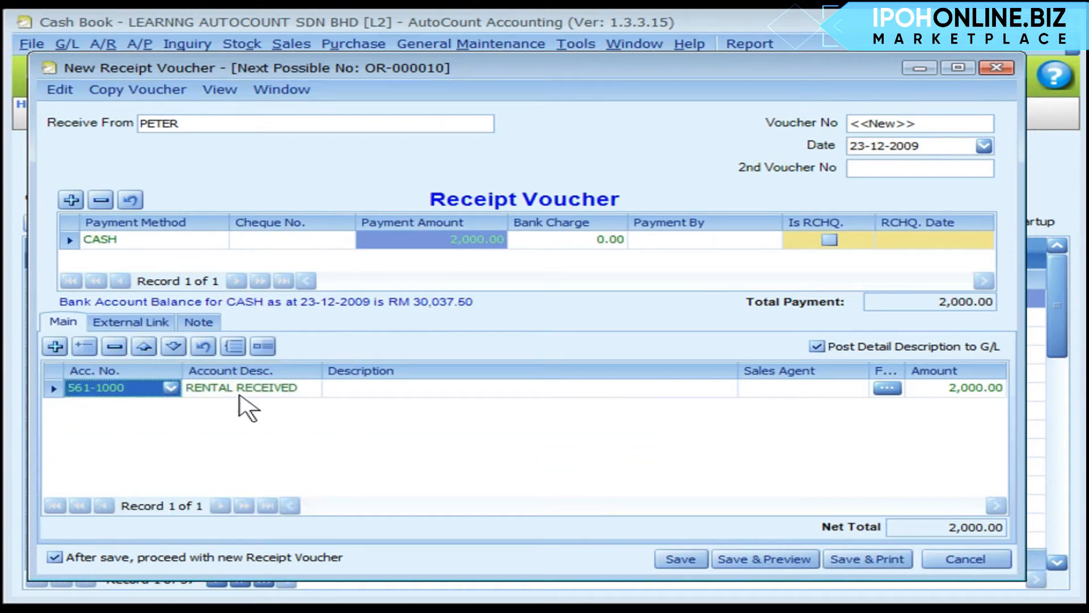
click(381, 388)
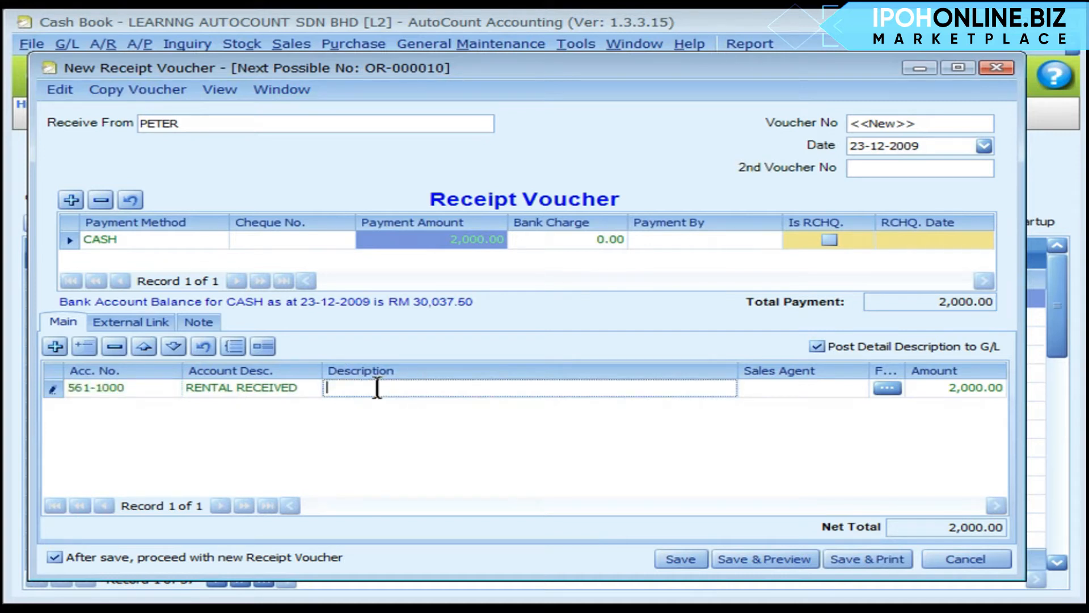
text(RENTAL 12/2009)
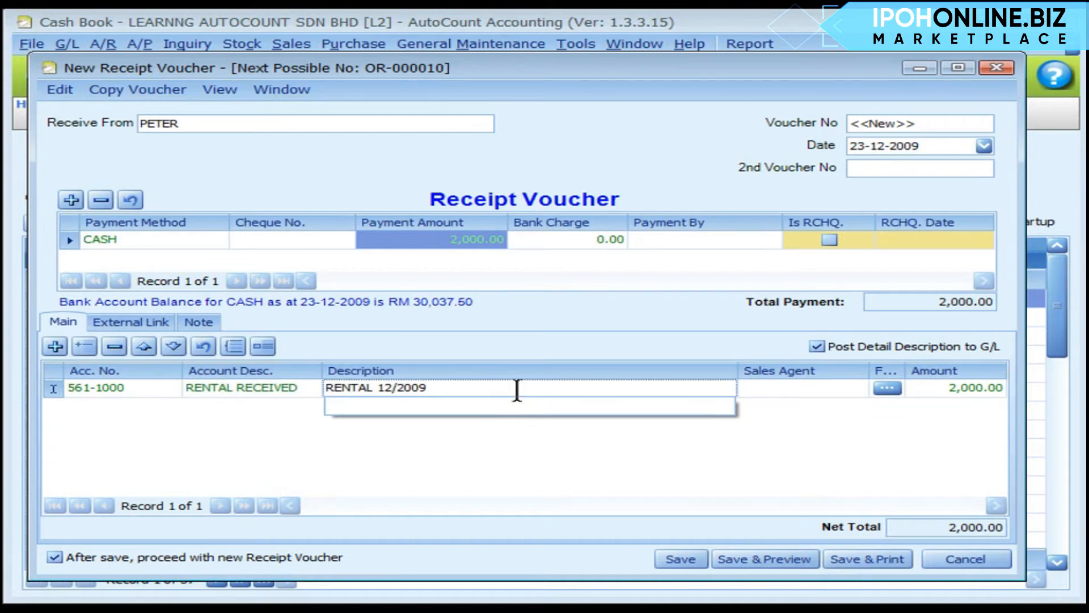
key(Return)
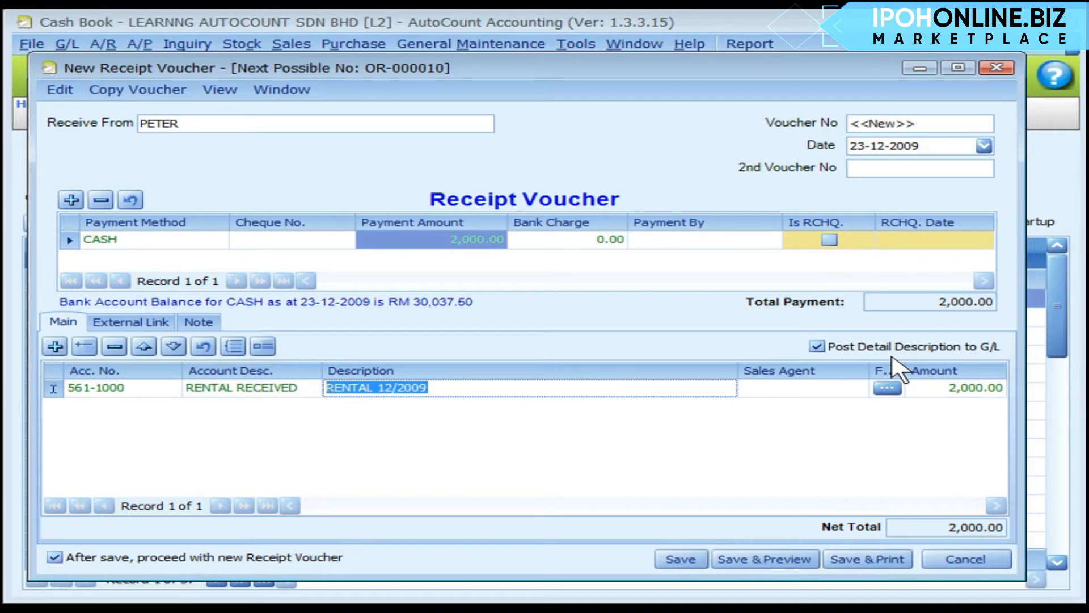
- Review the receipt voucher's posting details, then close the Transaction Details window
click(455, 390)
click(221, 92)
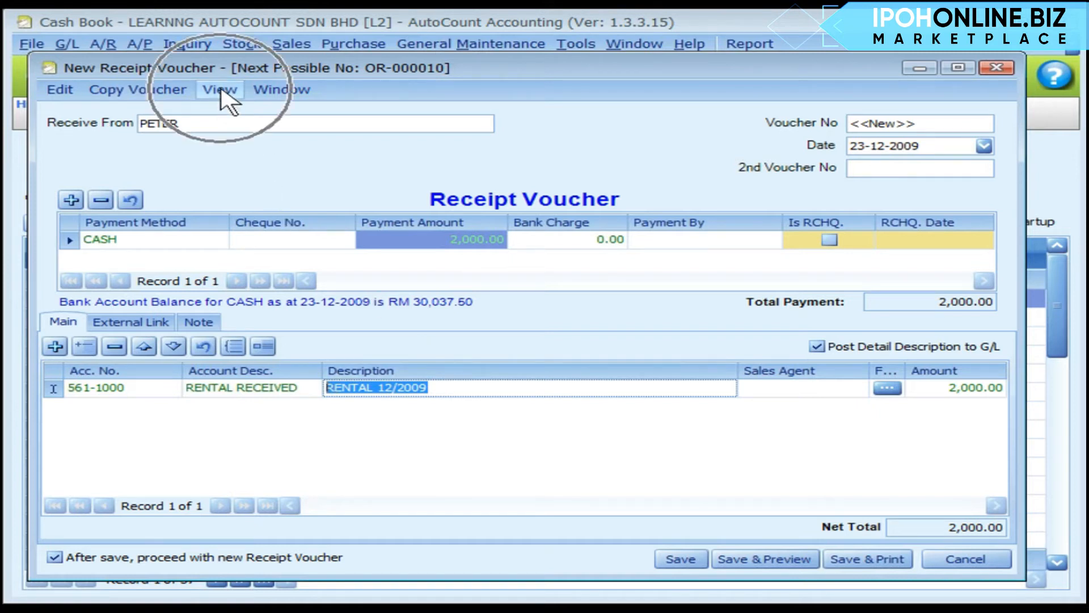
click(277, 116)
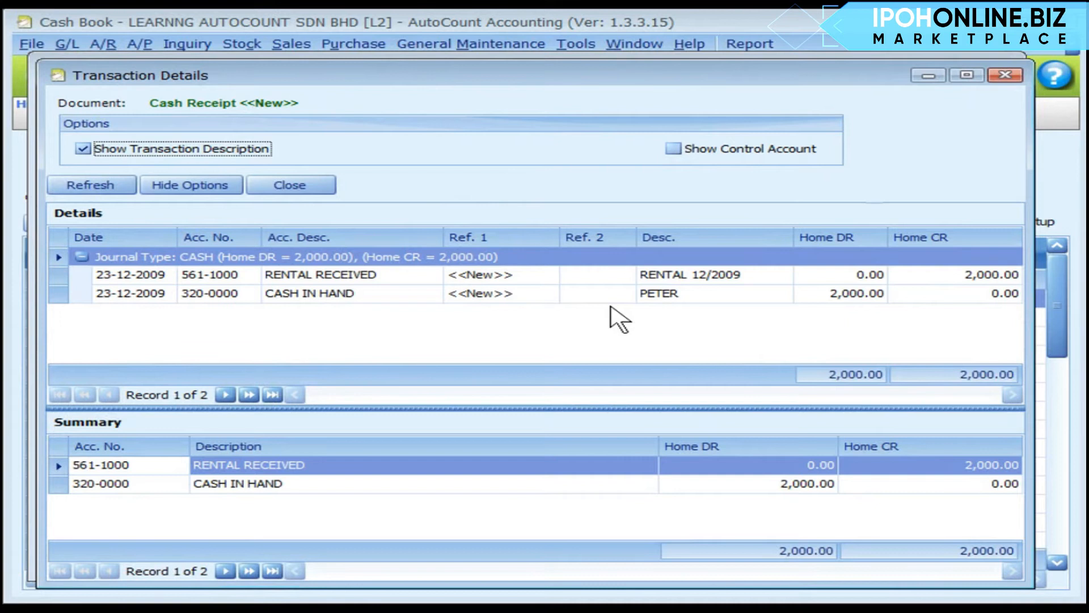
key(Escape)
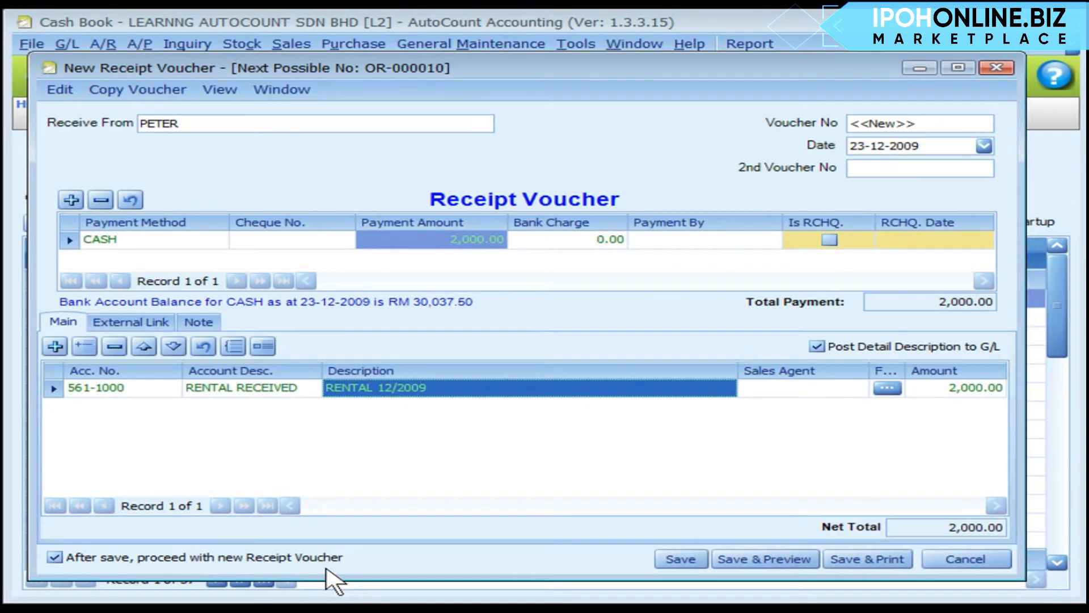
- Save the receipt voucher and preview it with the OR - Half Page report format
click(757, 562)
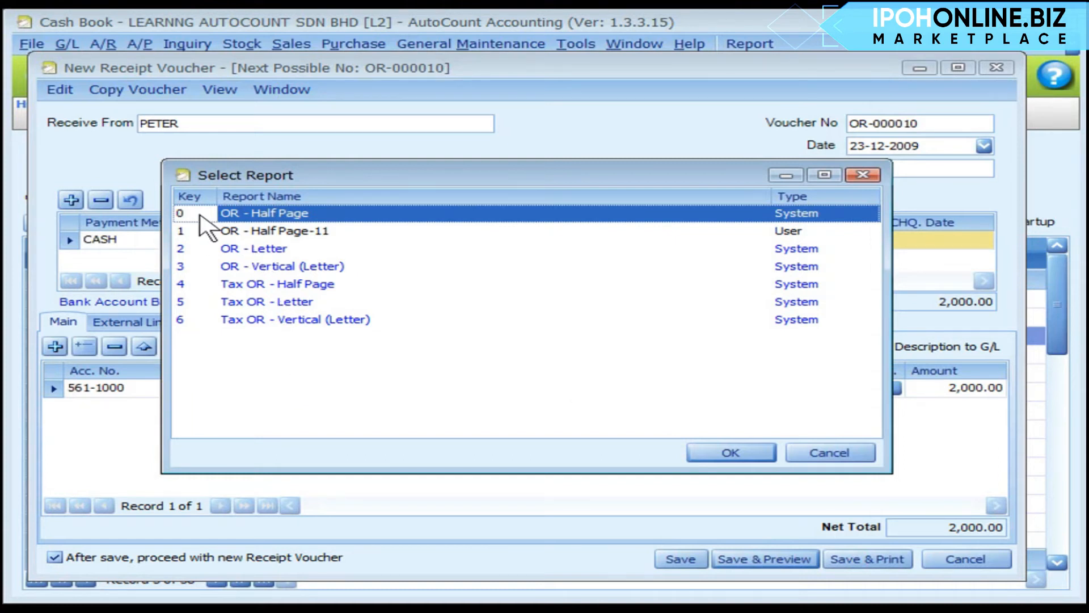
click(716, 454)
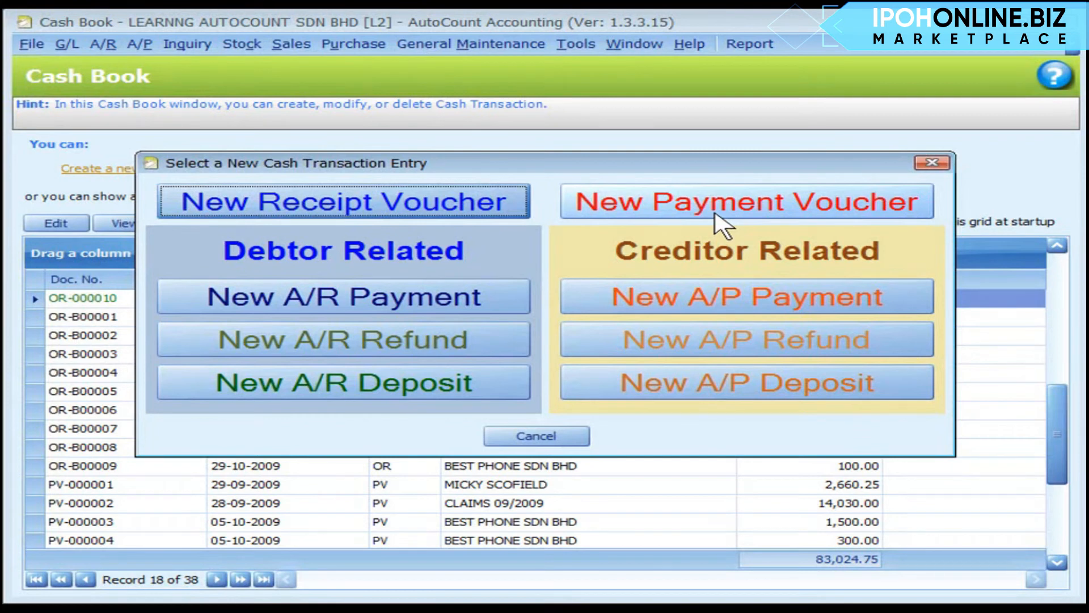
- Start a payment voucher and check the available payment methods, keeping CHEQUE-MBB
click(713, 214)
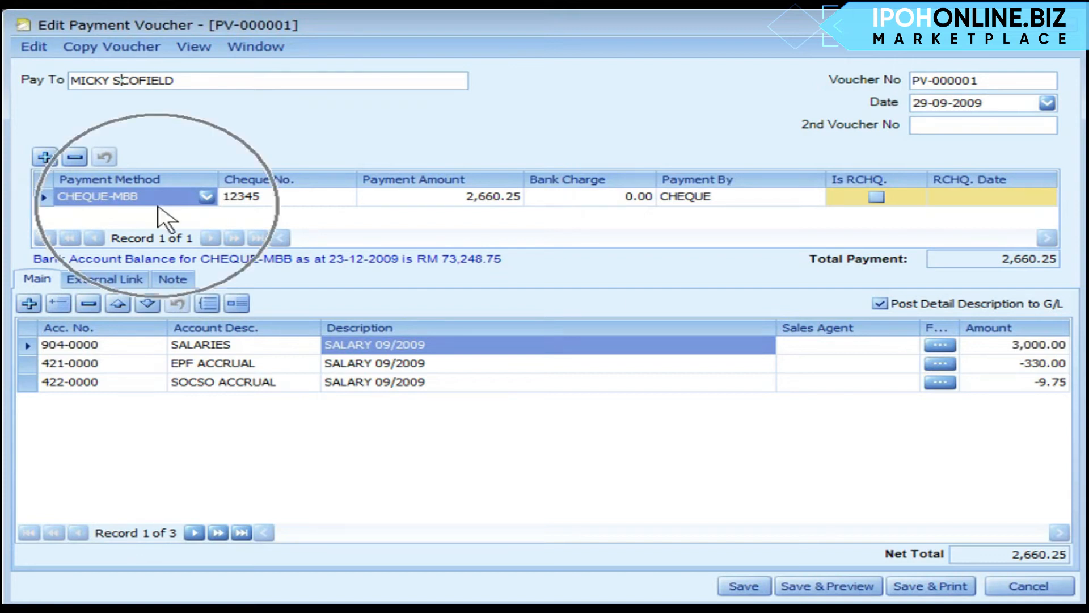
click(207, 197)
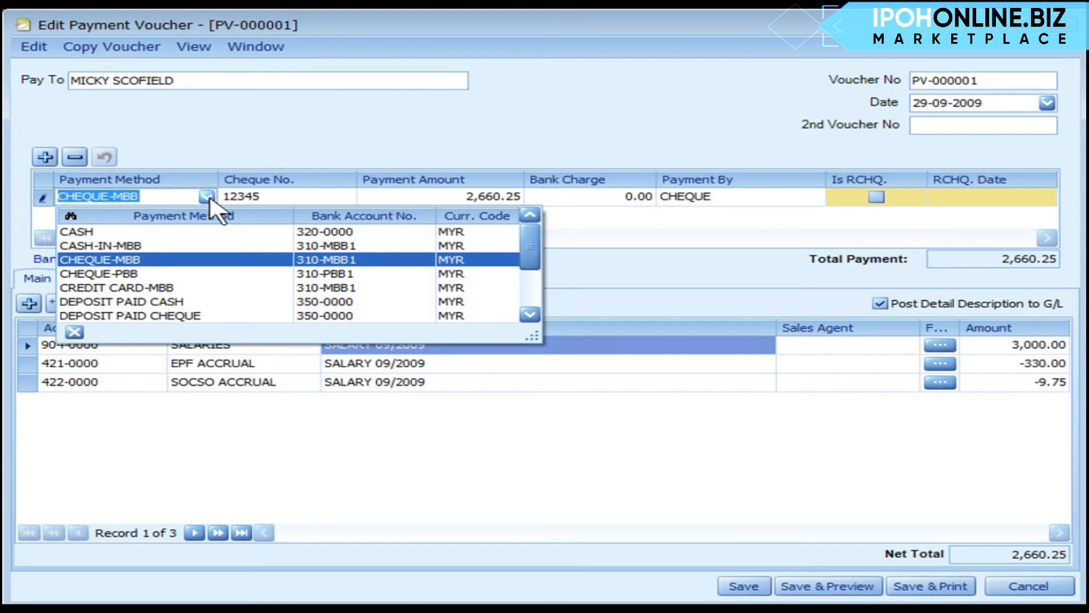
click(208, 197)
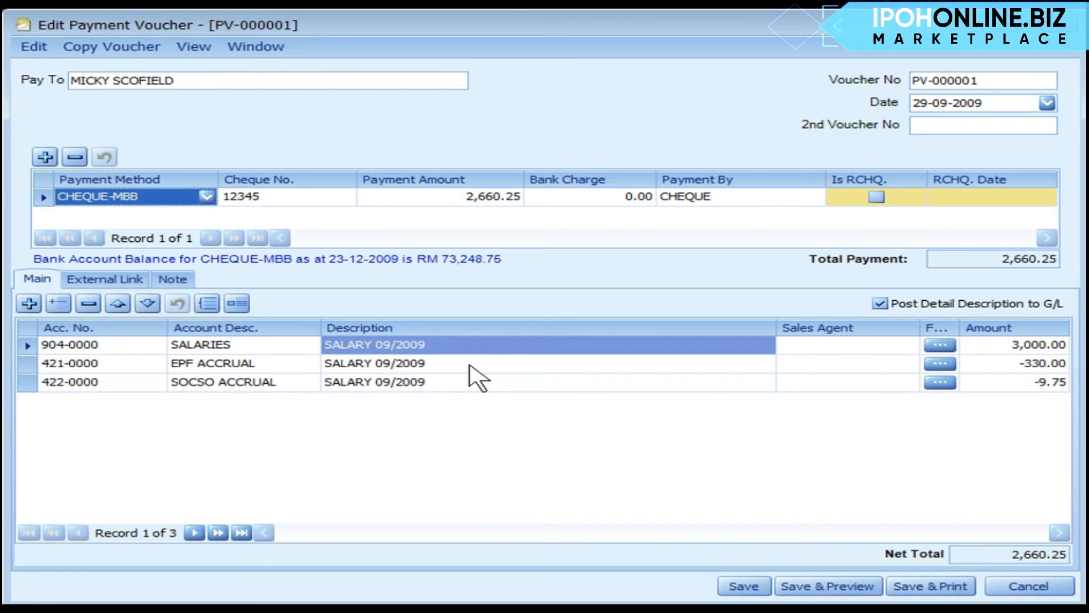
- Apply the description SALARY 09/2009 to all the payment voucher's detail lines using Range Set
click(203, 309)
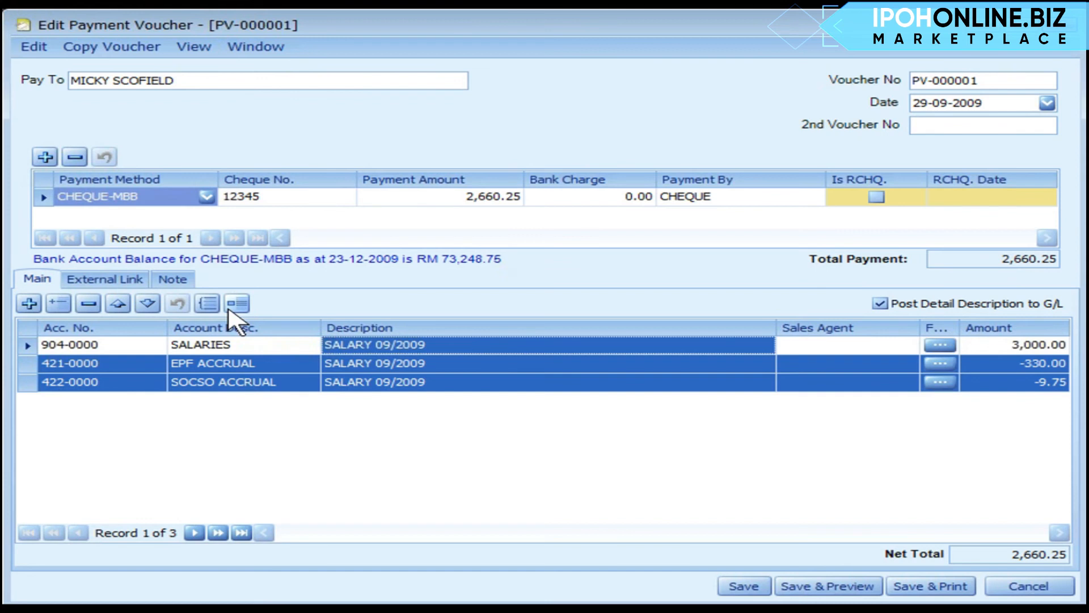
click(230, 308)
click(287, 425)
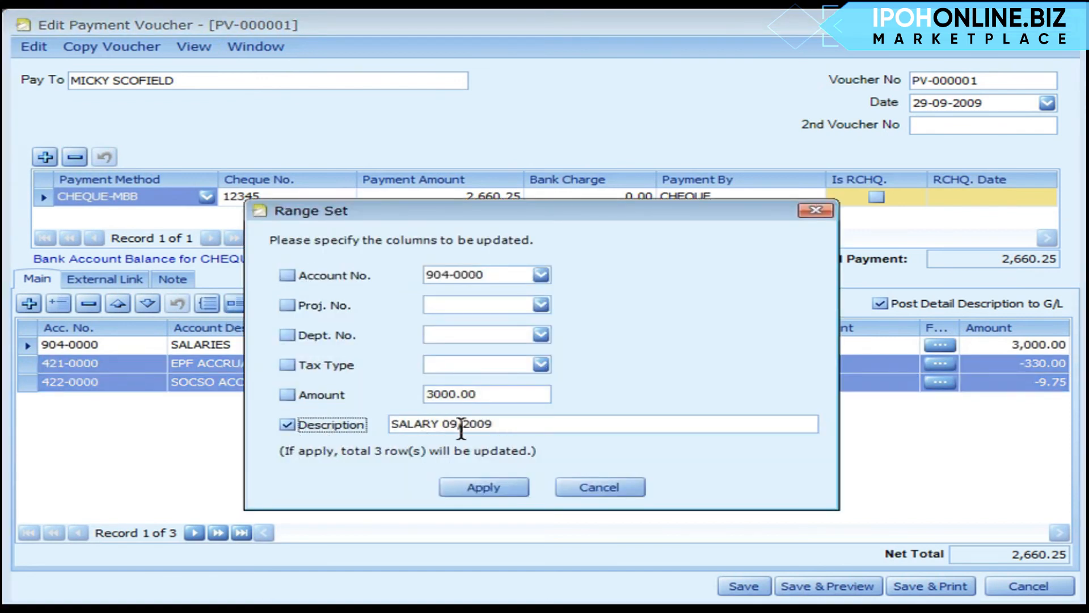
click(492, 489)
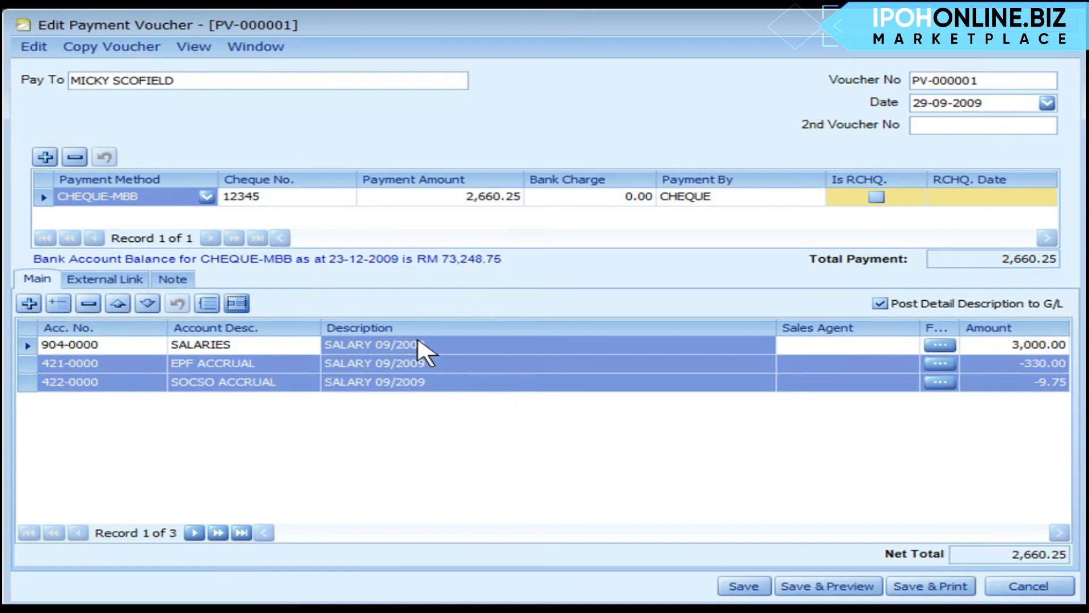
- Examine the amounts on the SALARIES, EPF ACCRUAL and SOCSO ACCRUAL detail lines
click(845, 344)
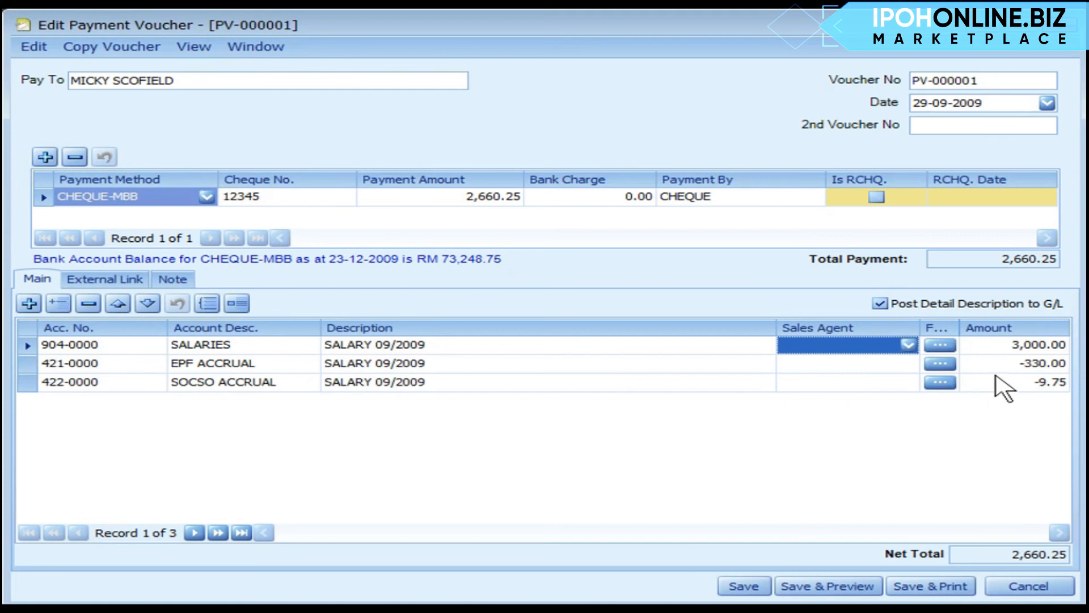
click(982, 345)
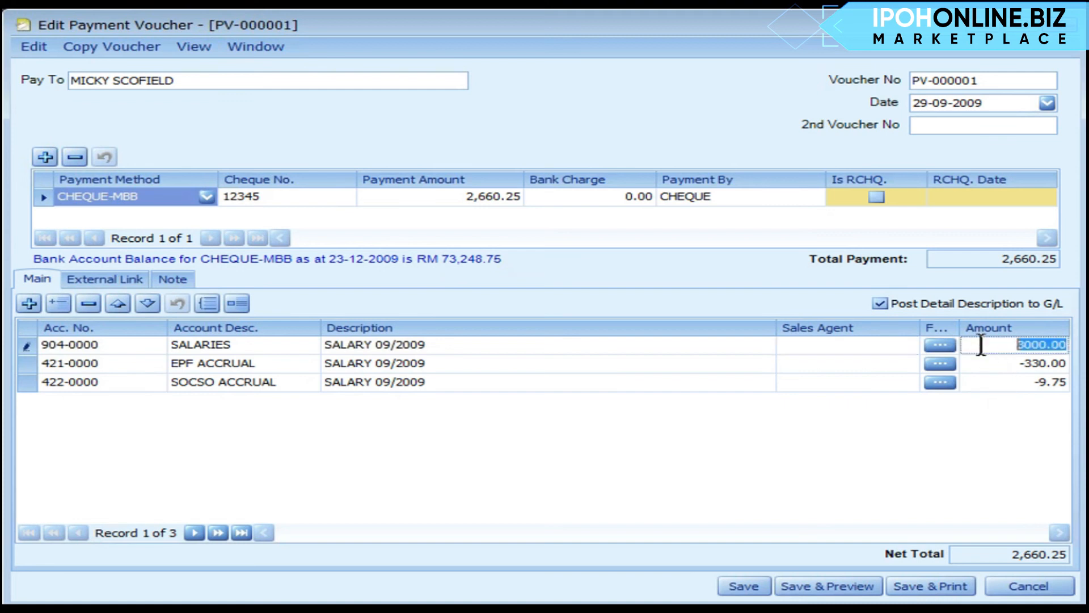
click(979, 363)
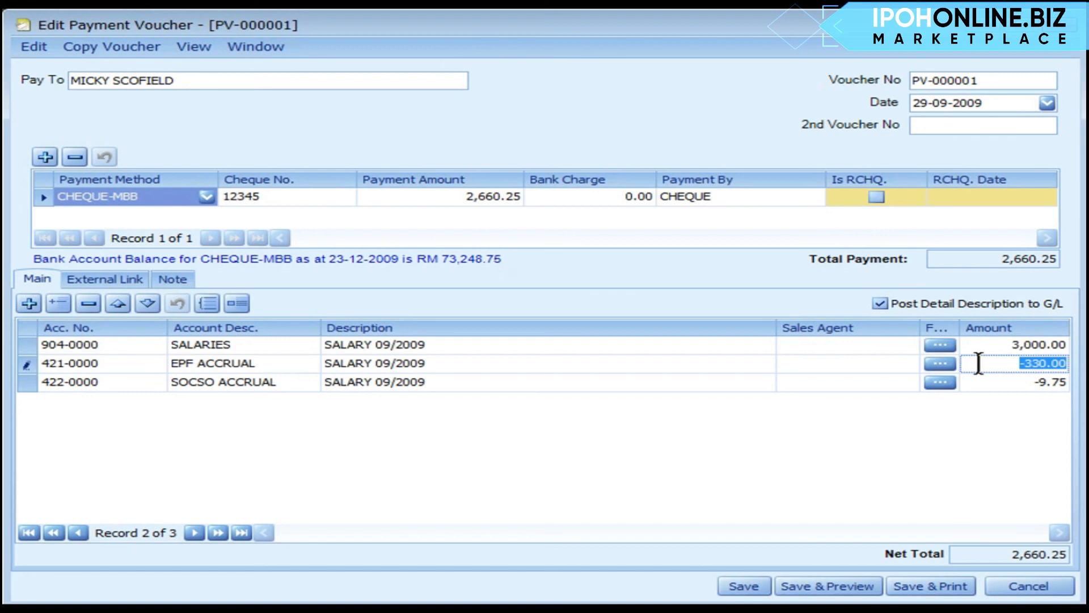
click(980, 382)
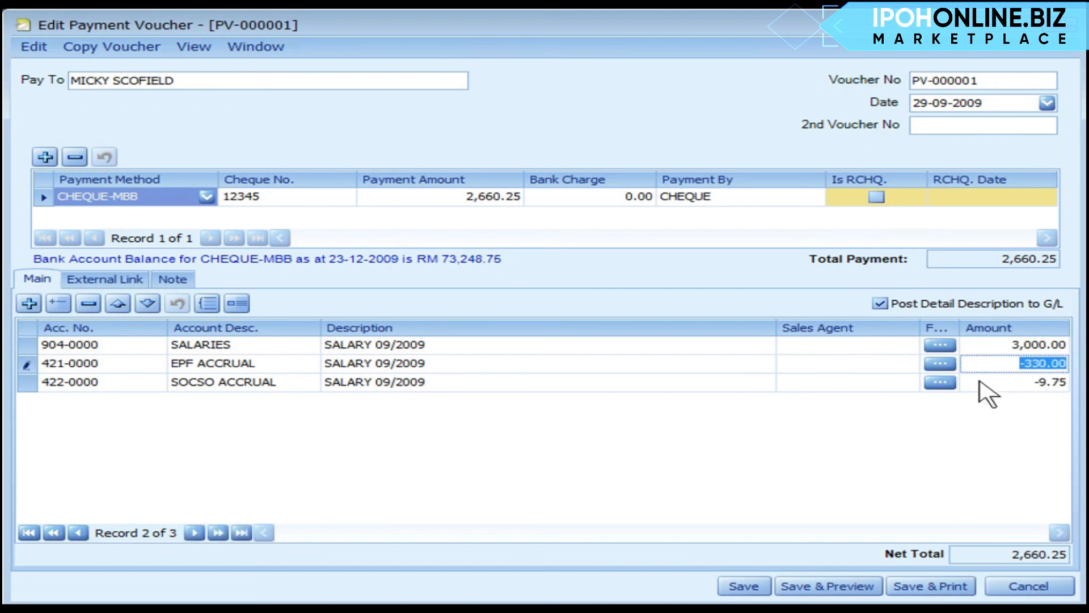
click(981, 385)
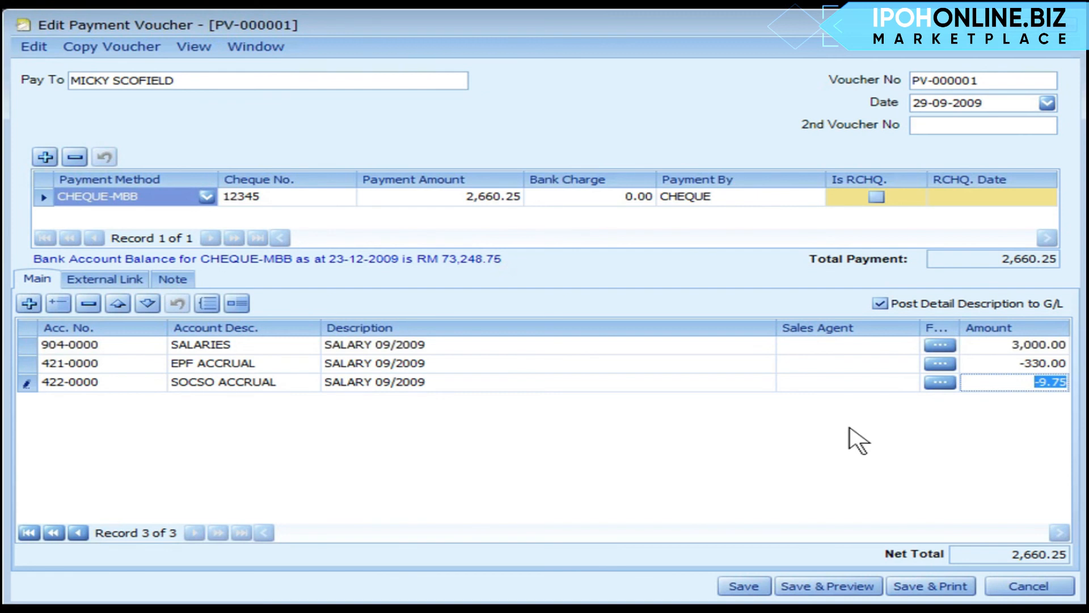
- Review the payment voucher's posting details, then close the Transaction Details window
click(193, 47)
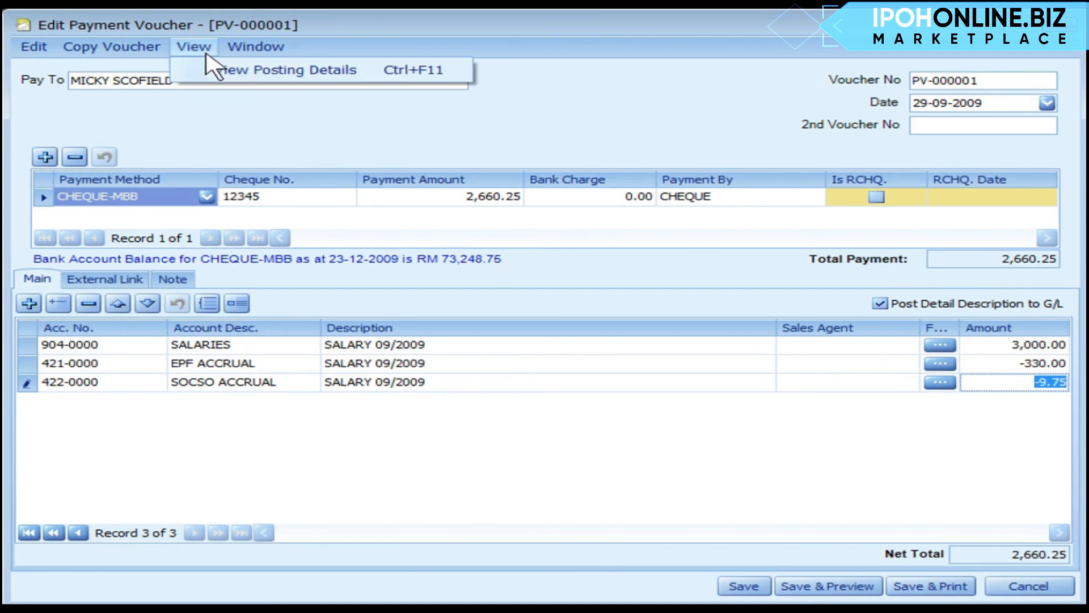
click(268, 71)
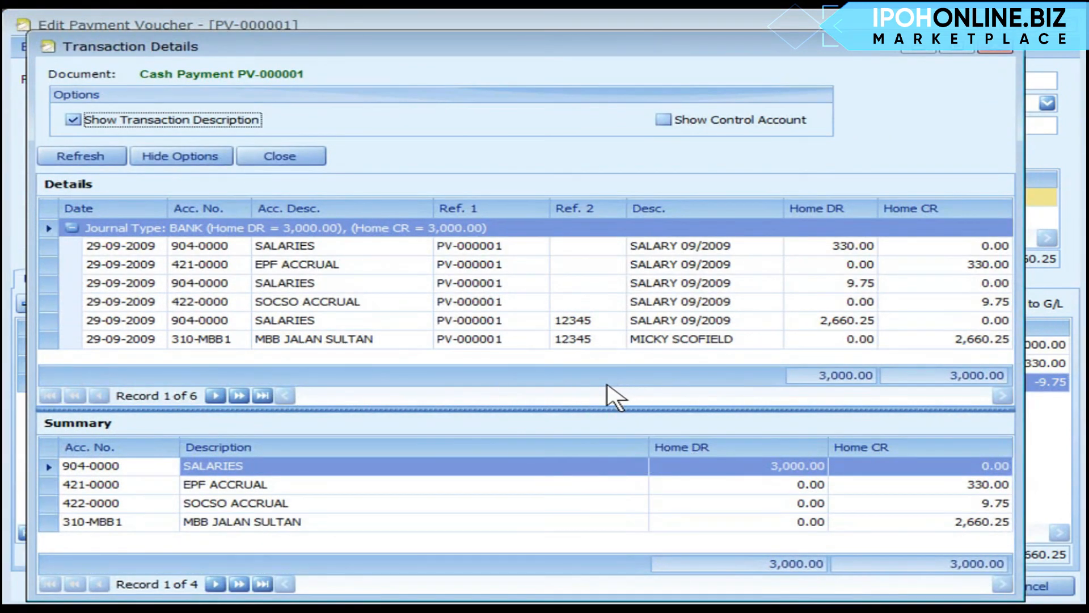
key(Escape)
- Save the payment voucher and preview it with the PV - Half Page report format
click(817, 586)
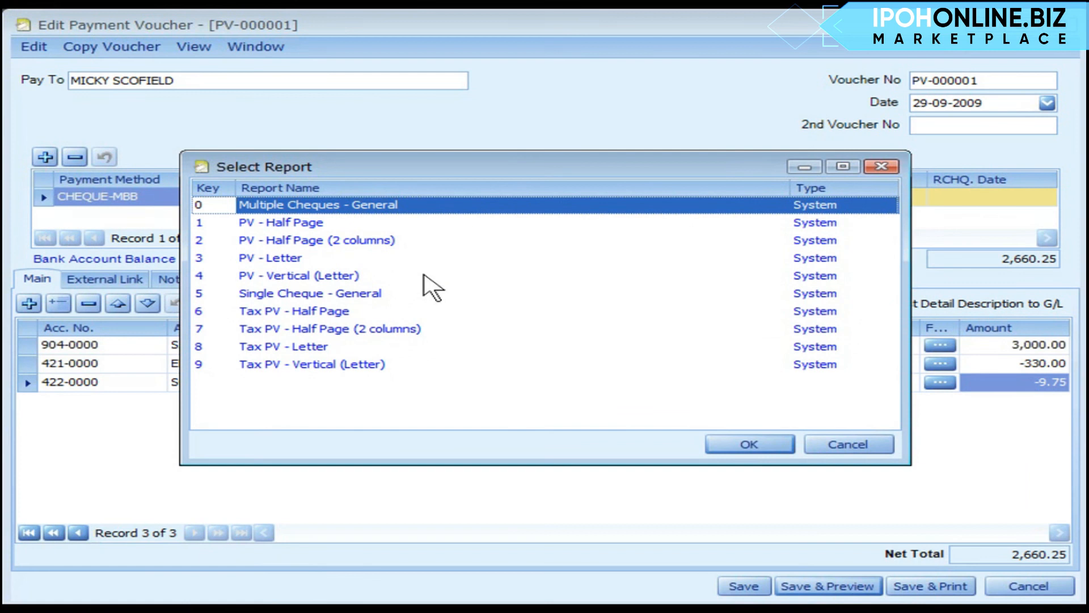
click(287, 223)
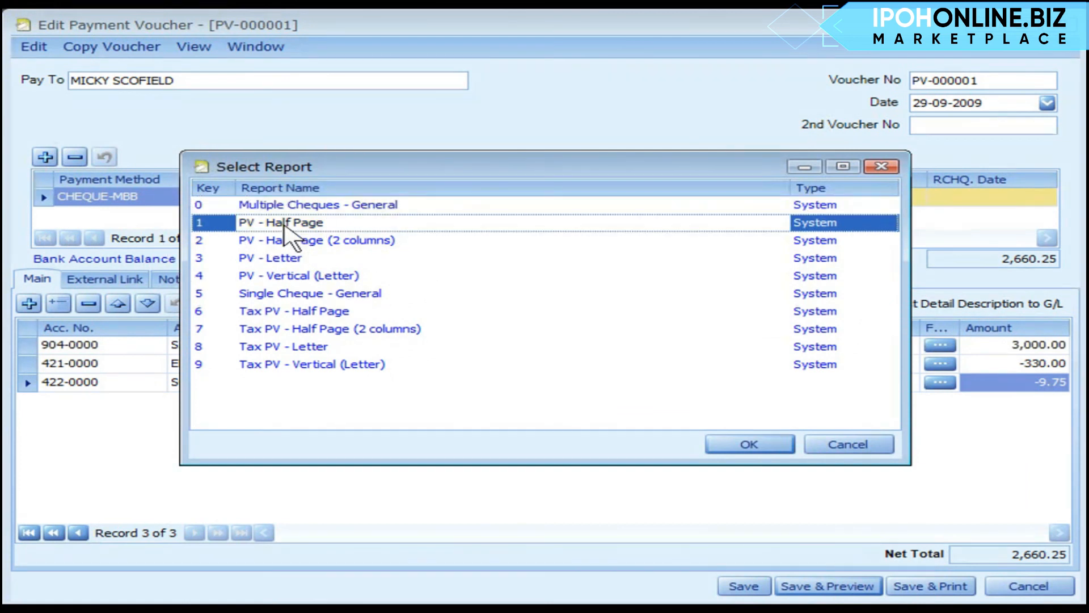
double_click(284, 224)
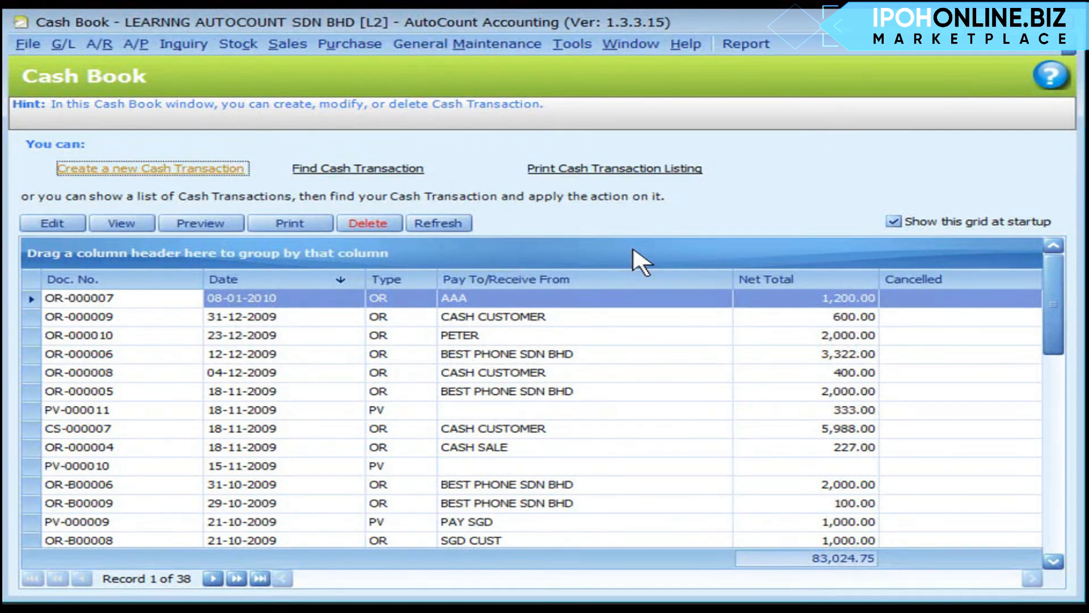
- Open the cash transaction listing report, keep Cash Transaction Listing as the report type, and run the inquiry with the existing filters
click(586, 180)
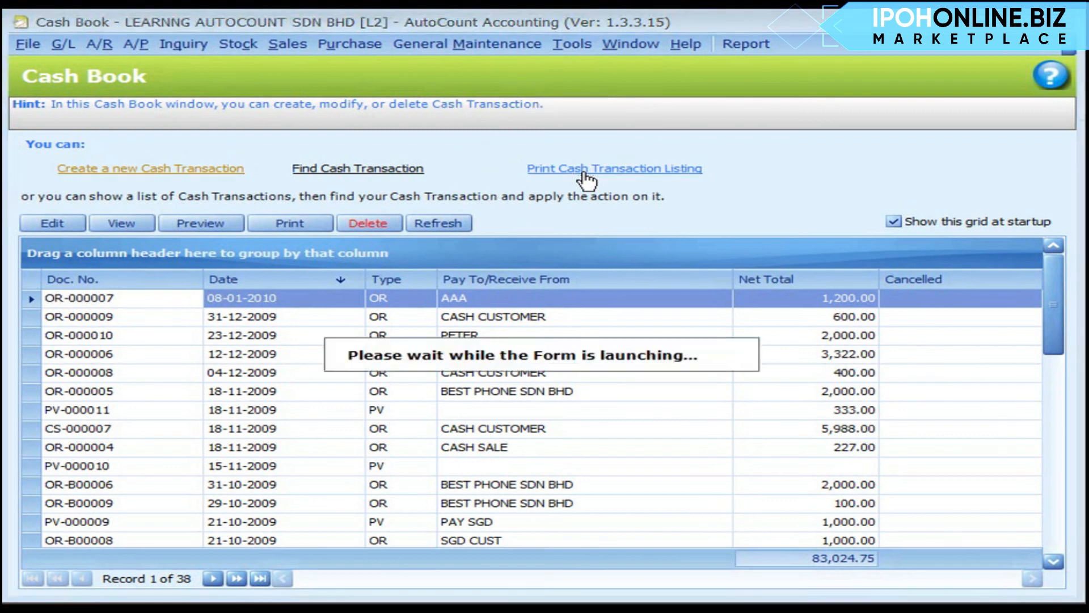
click(338, 114)
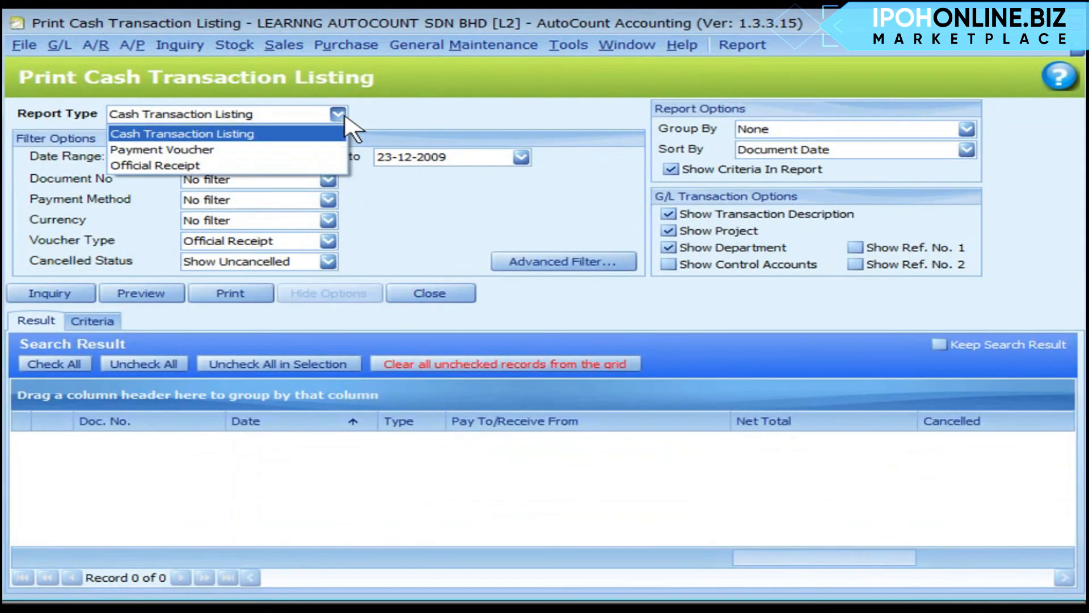
click(389, 221)
click(382, 203)
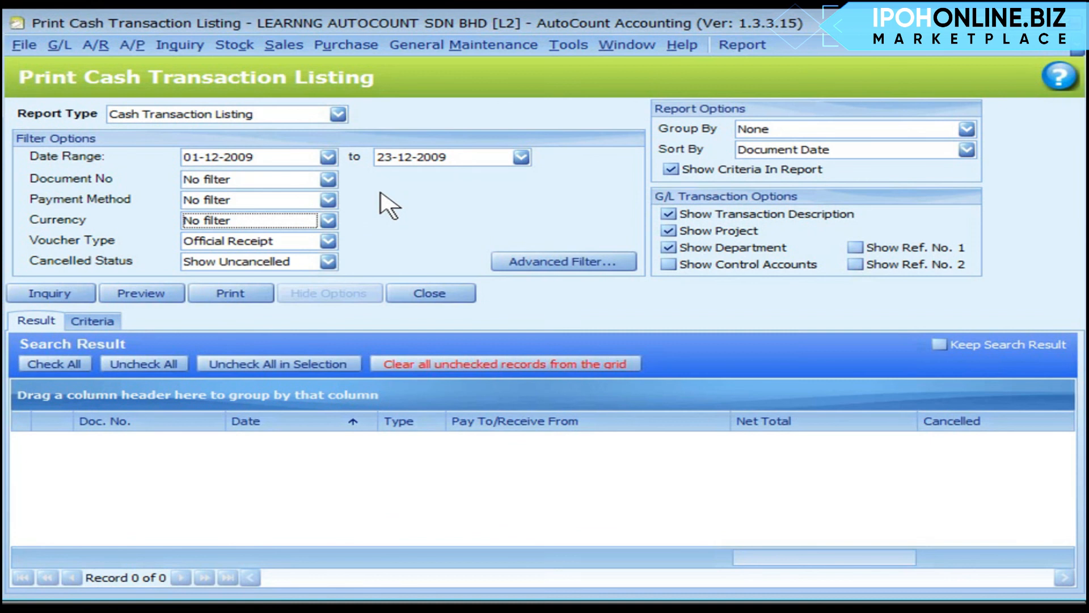
click(28, 292)
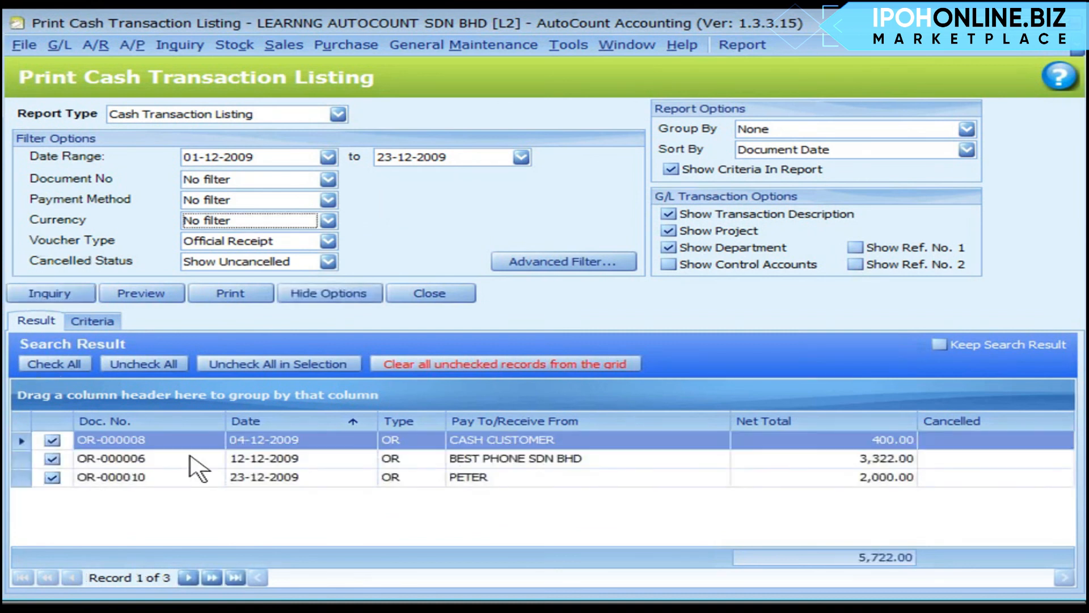
- Preview the retrieved cash transactions using the Cash Book Listing report format
click(145, 294)
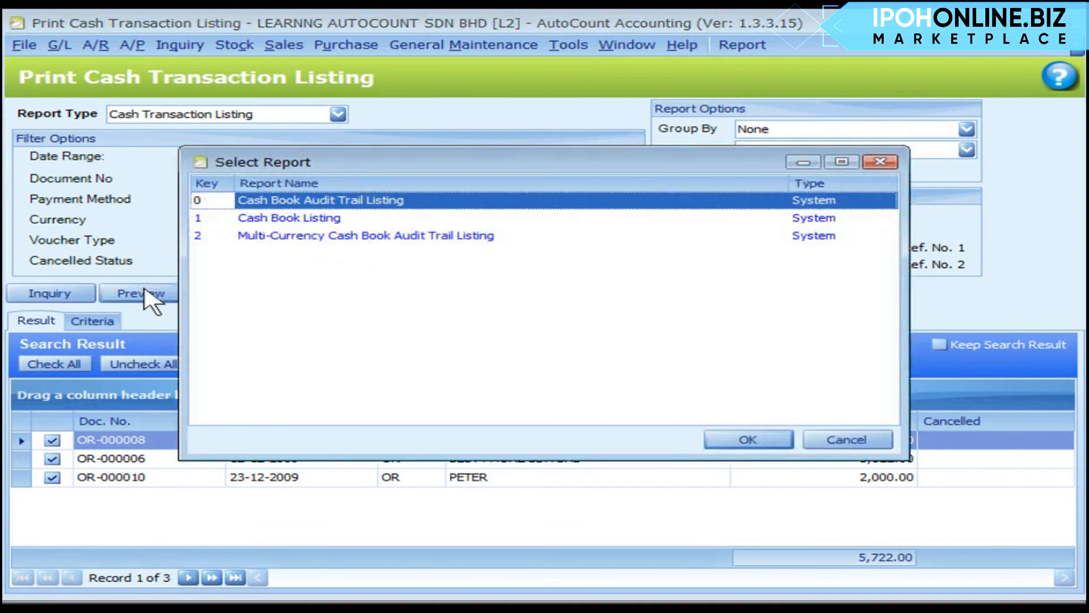
double_click(291, 220)
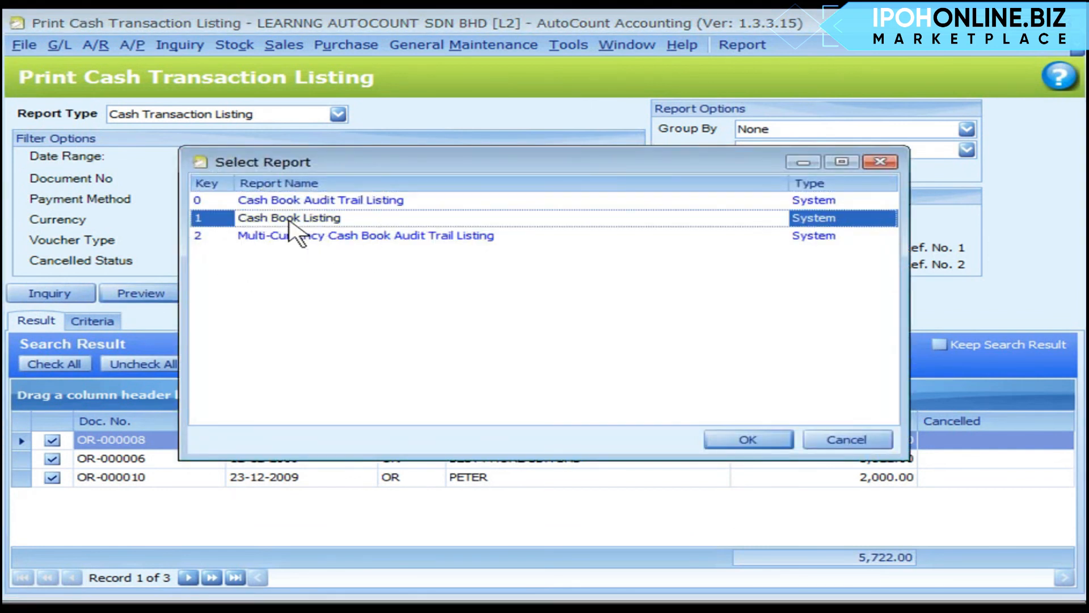
click(695, 437)
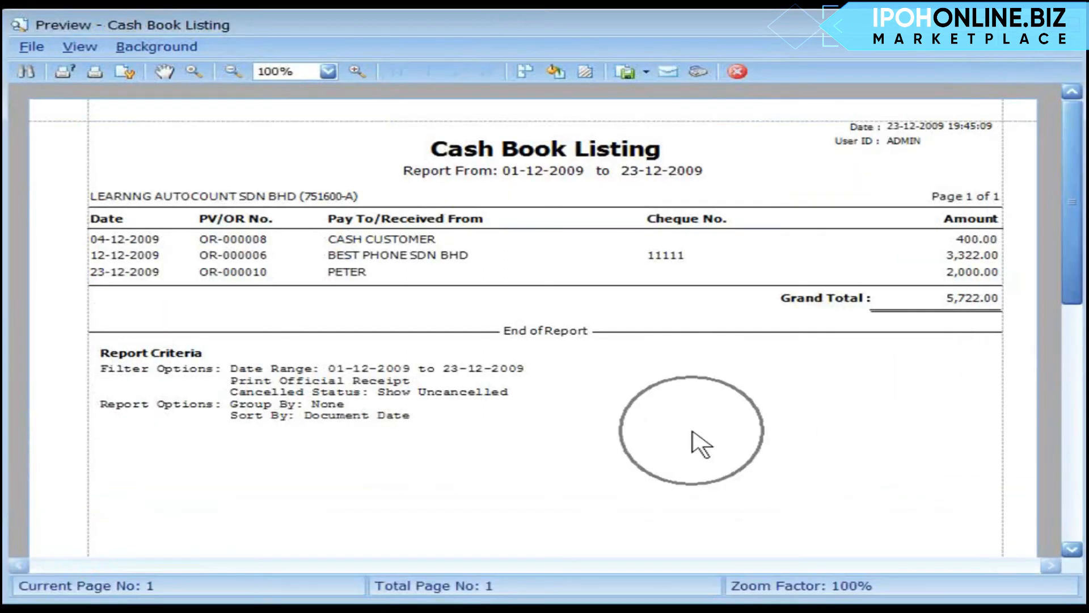